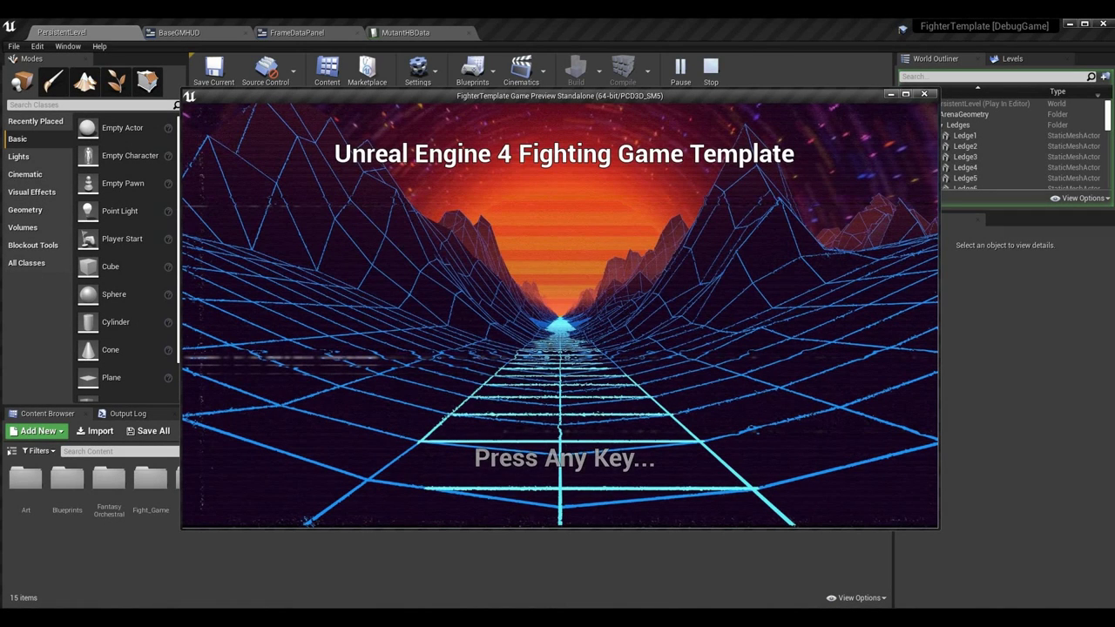
# - Try out a Mutant versus Mutant match in the game preview and end the play session
pyautogui.press('Return')
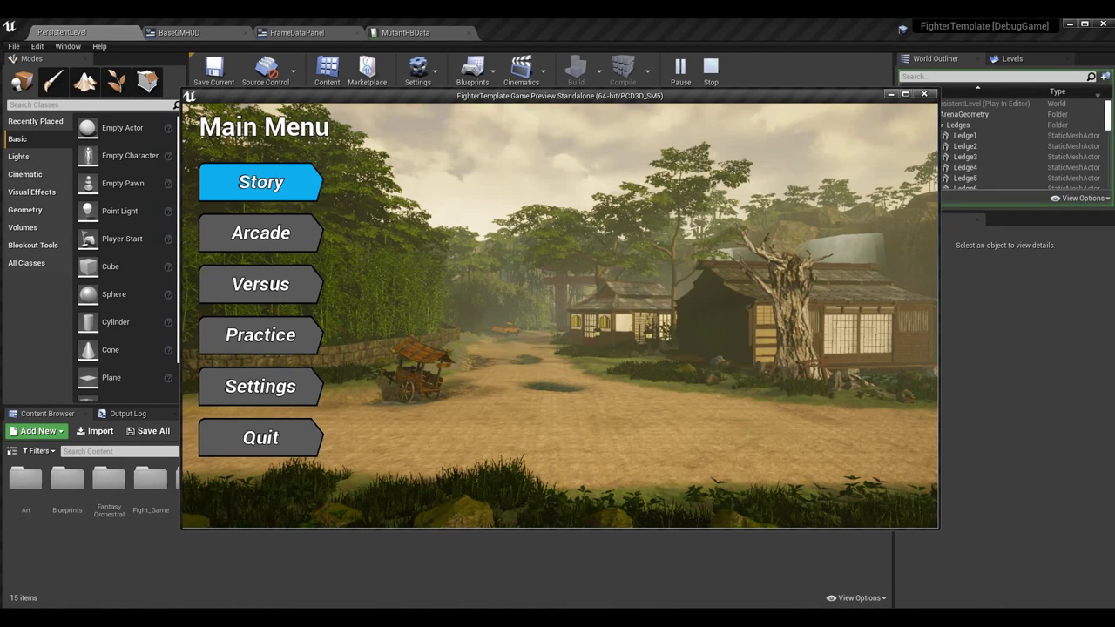
pyautogui.press('Return')
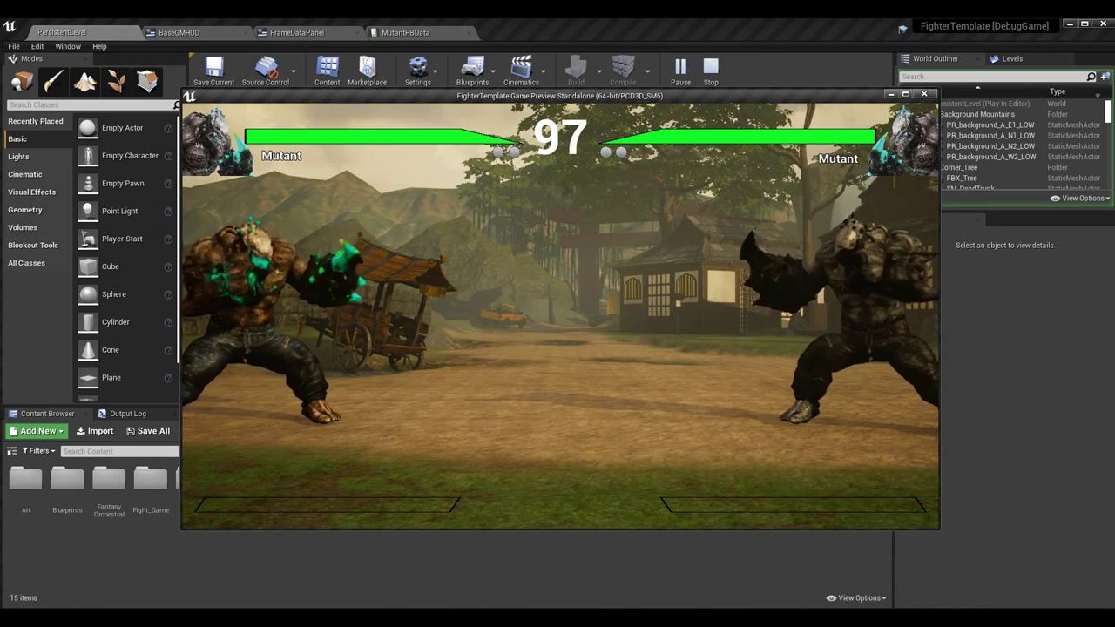
pyautogui.press('d')
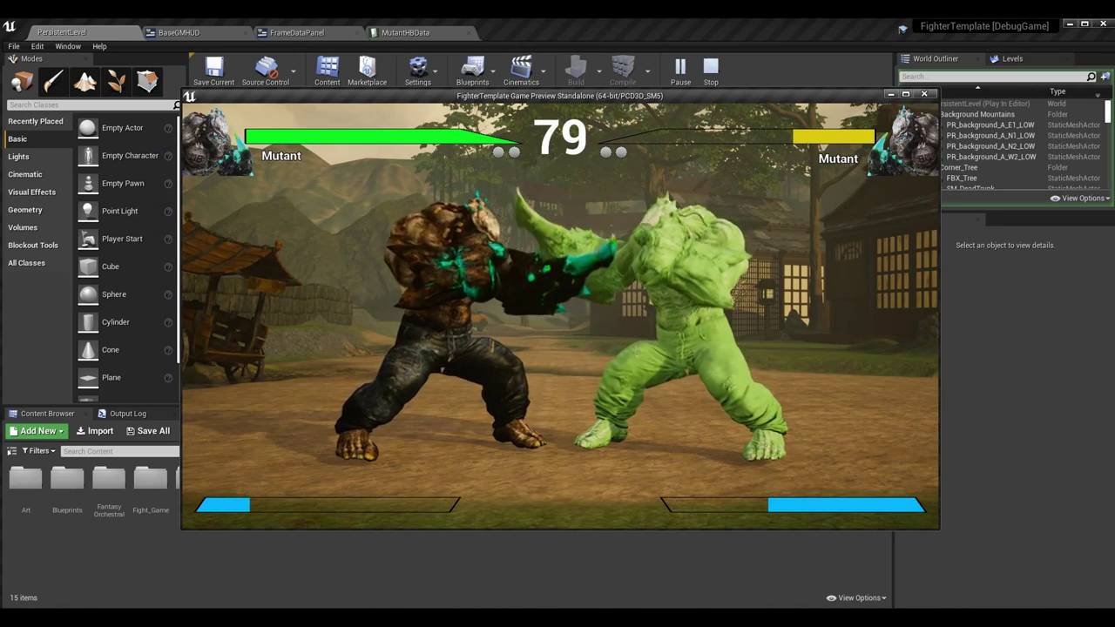
pyautogui.click(713, 69)
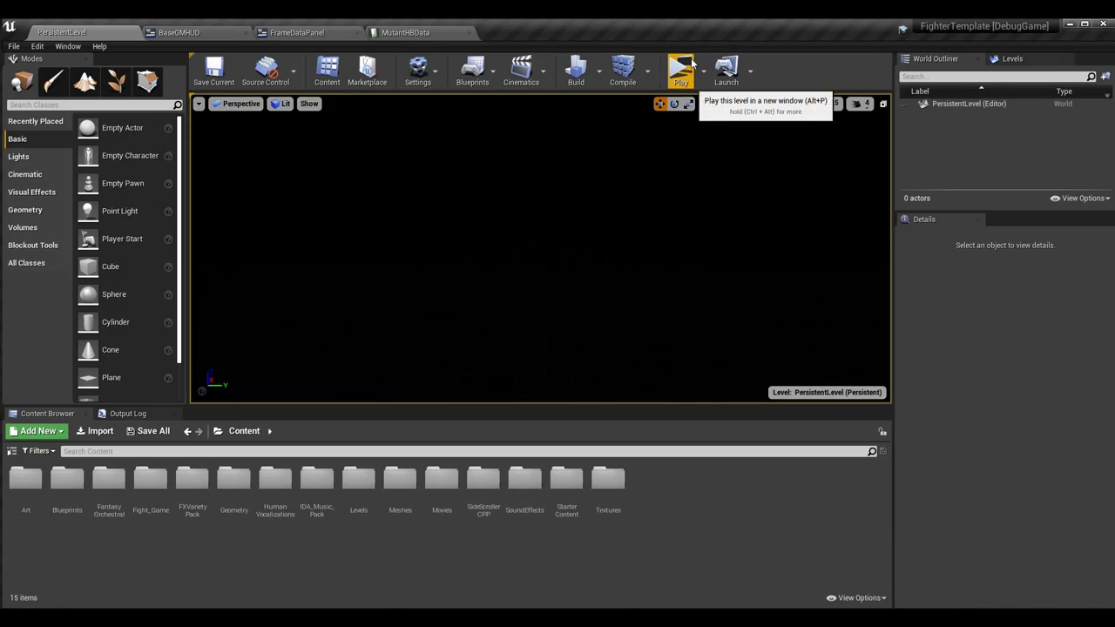
# - Relaunch the game preview and enter Practice mode from the main menu
pyautogui.click(684, 89)
pyautogui.press('Return')
pyautogui.press('Down')
pyautogui.press('Down')
pyautogui.press('Down')
pyautogui.press('Return')
# - Choose Mutant for both fighters and start the practice match on the village stage
pyautogui.press('Right')
pyautogui.press('Left')
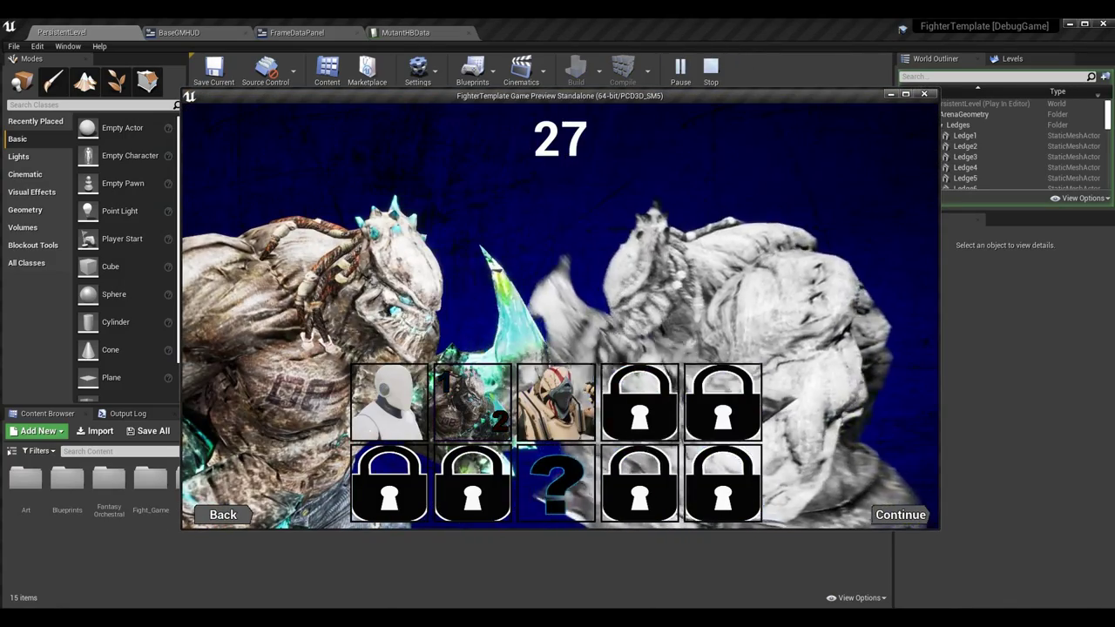
pyautogui.press('Return')
pyautogui.press('Right')
pyautogui.press('Right')
pyautogui.press('Return')
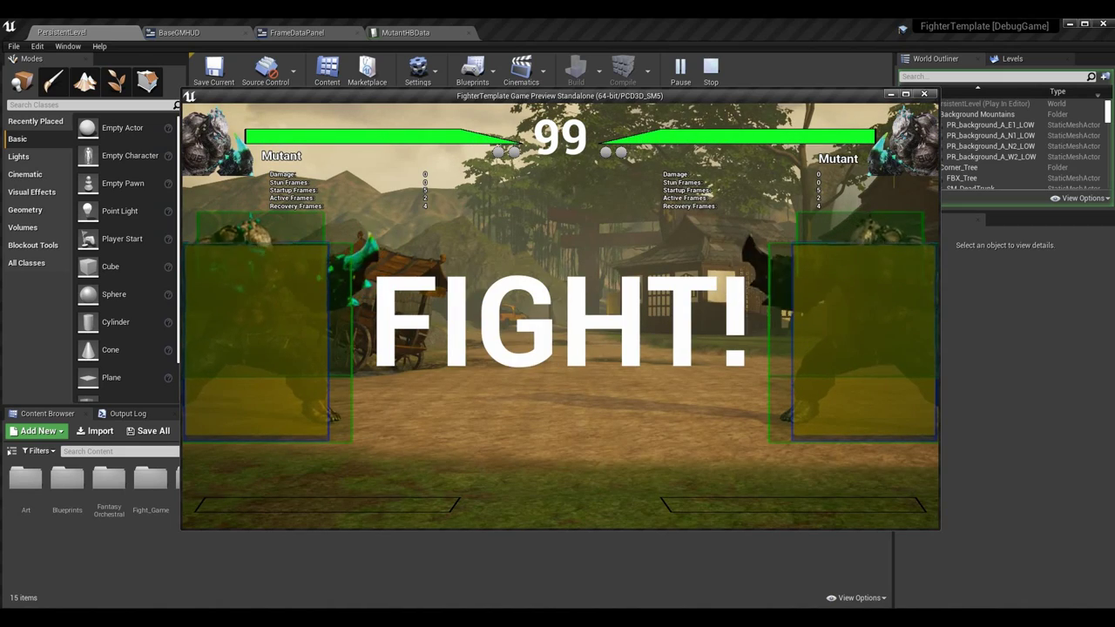
# - Test the first Mutant's movement by walking toward the opponent, backing away, crouching and closing in again
pyautogui.press('d')
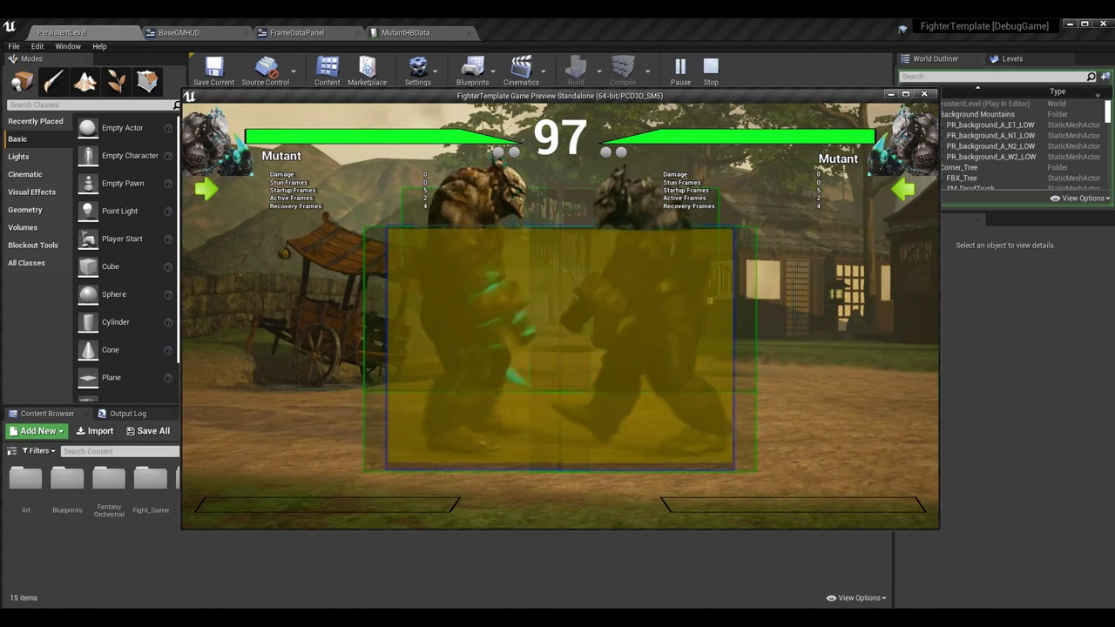
pyautogui.press('a')
pyautogui.press('s')
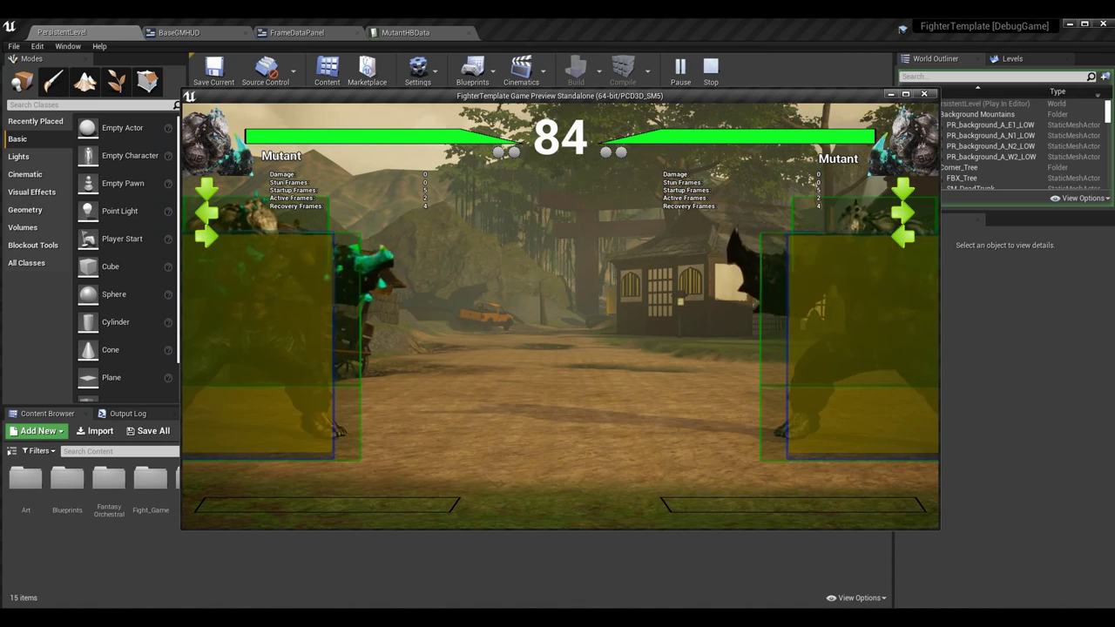
pyautogui.press('d')
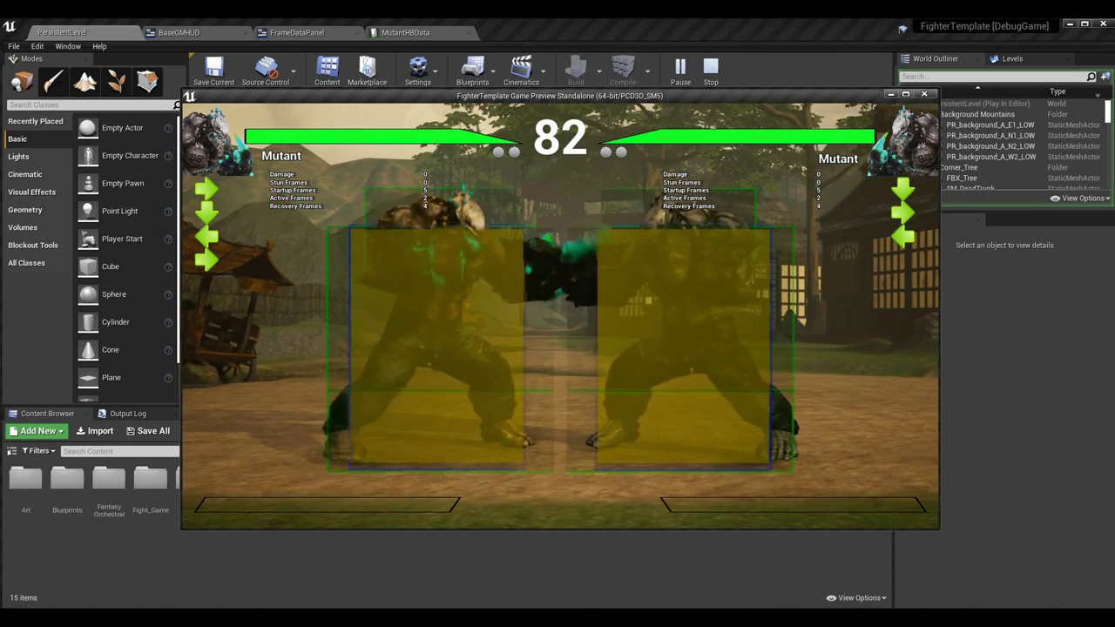
pyautogui.press('d')
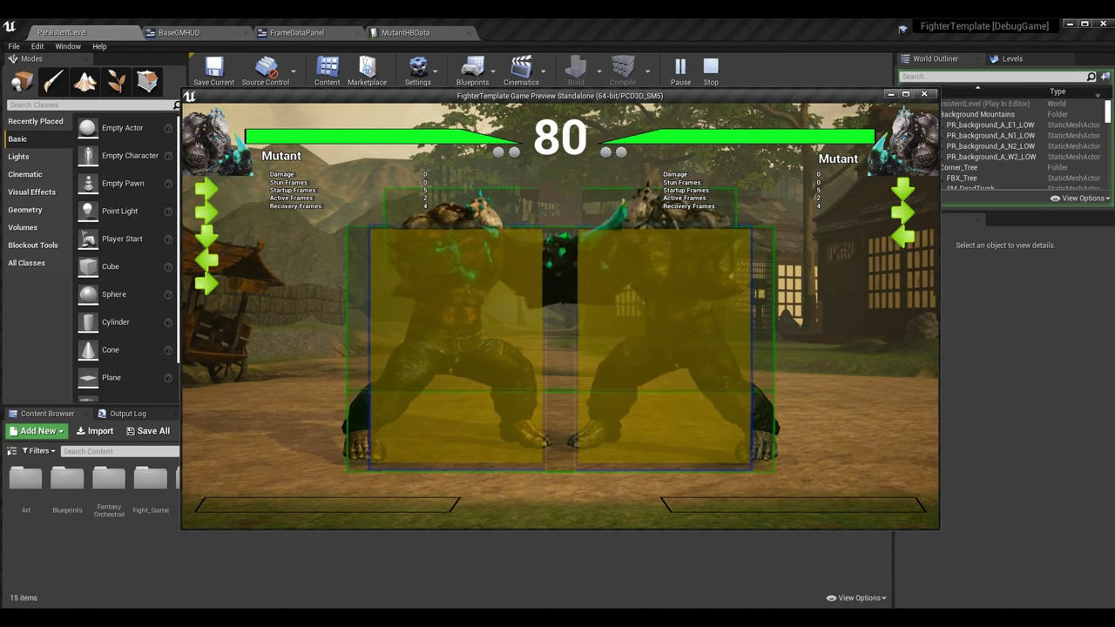
# - Test close-range attacks against the opposing Mutant with standing punches and a punch from a crouch
pyautogui.press('j')
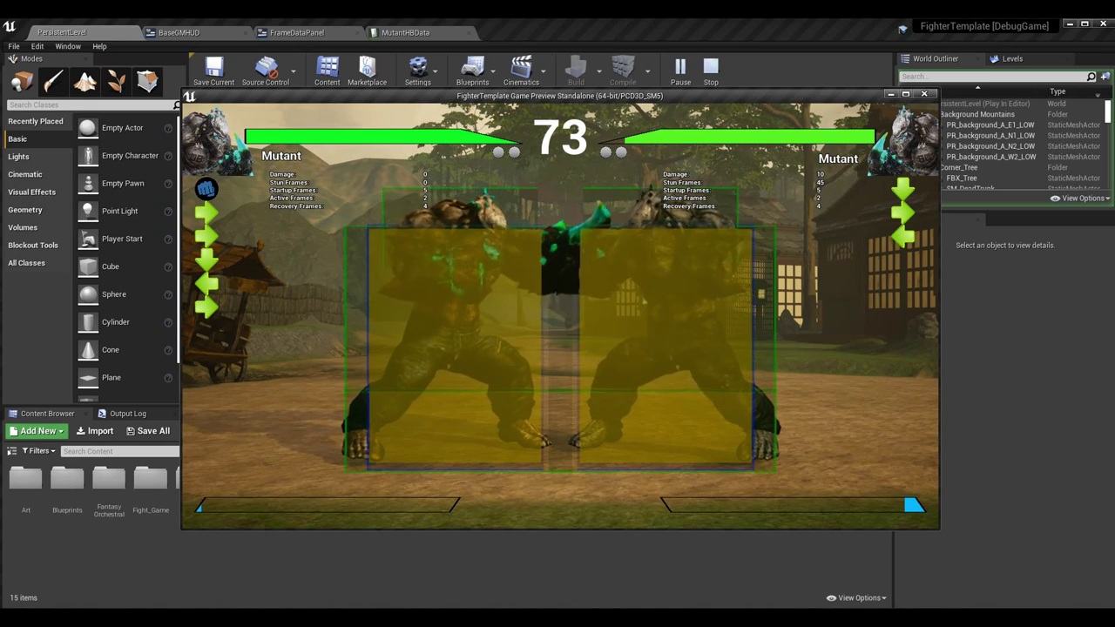
pyautogui.press('k')
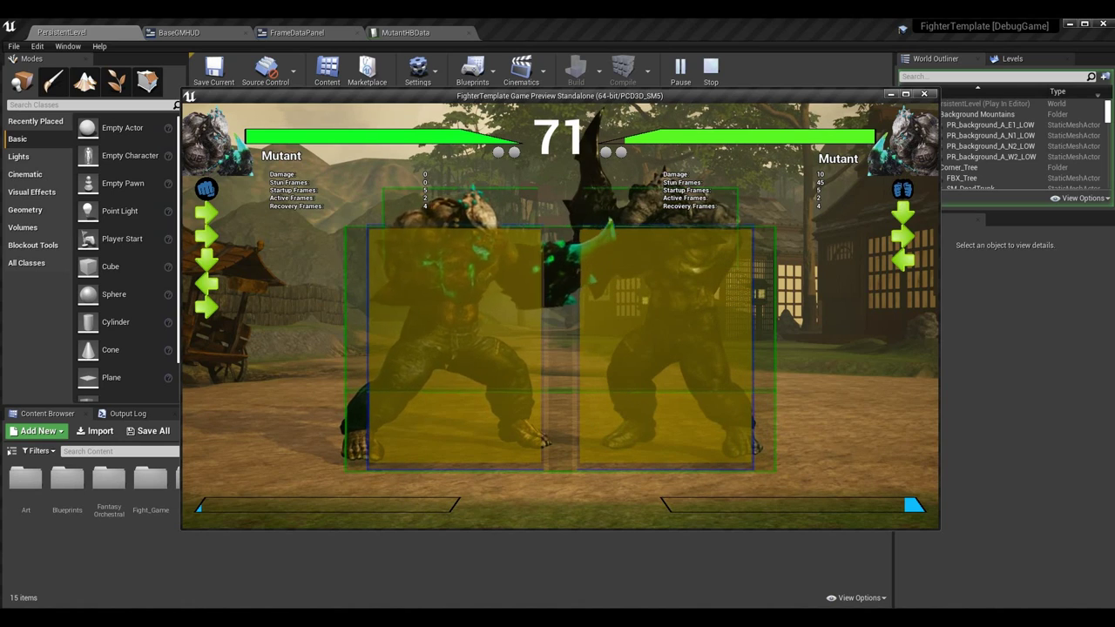
pyautogui.press('j')
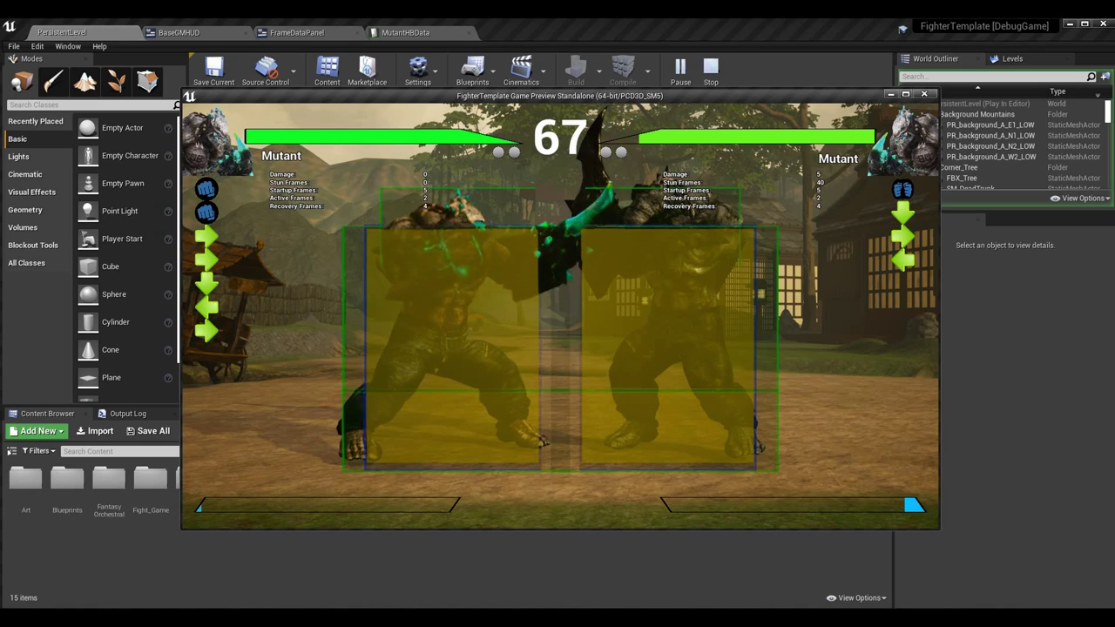
pyautogui.press('j')
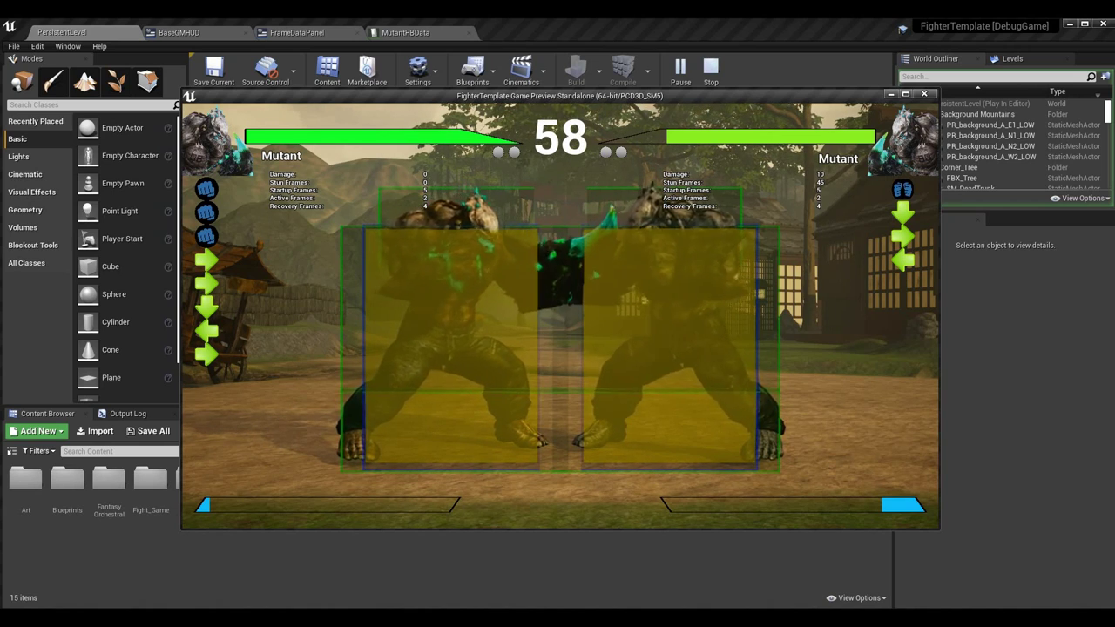
pyautogui.press('s')
pyautogui.press('u')
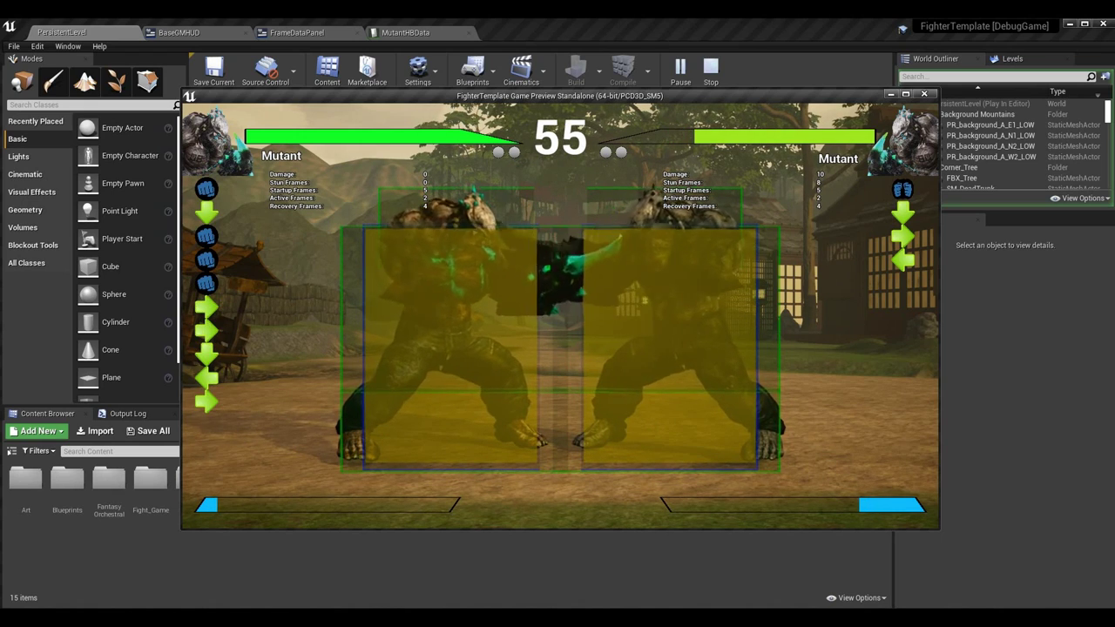
# - Move both Mutants apart and back and forth across the village stage to examine how the camera follows them
pyautogui.press('a')
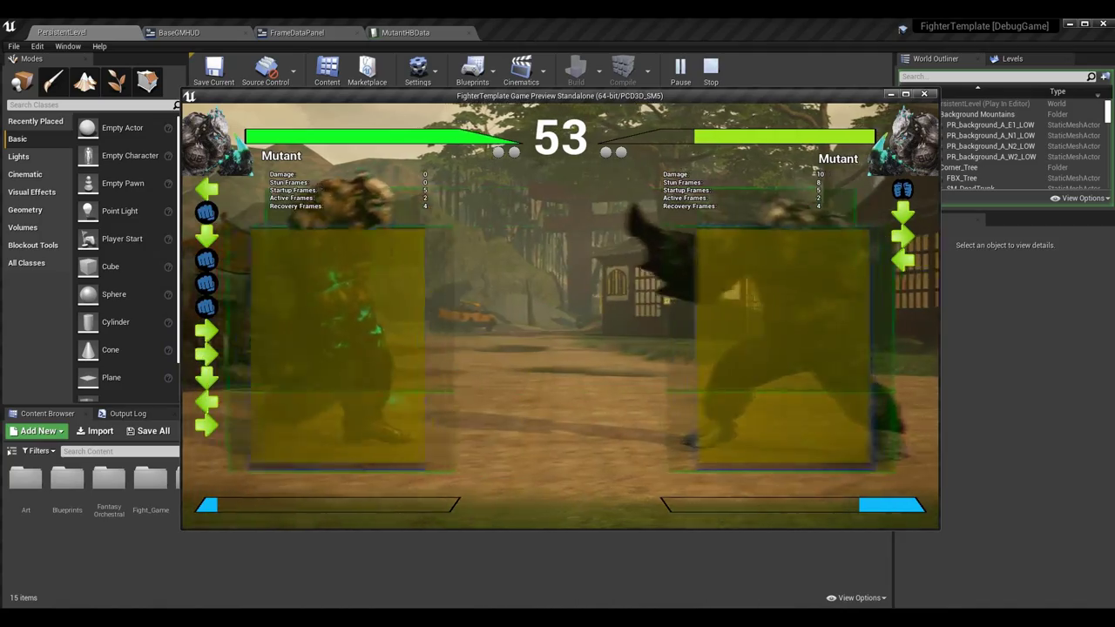
pyautogui.press('a')
pyautogui.press('d')
pyautogui.press('Right')
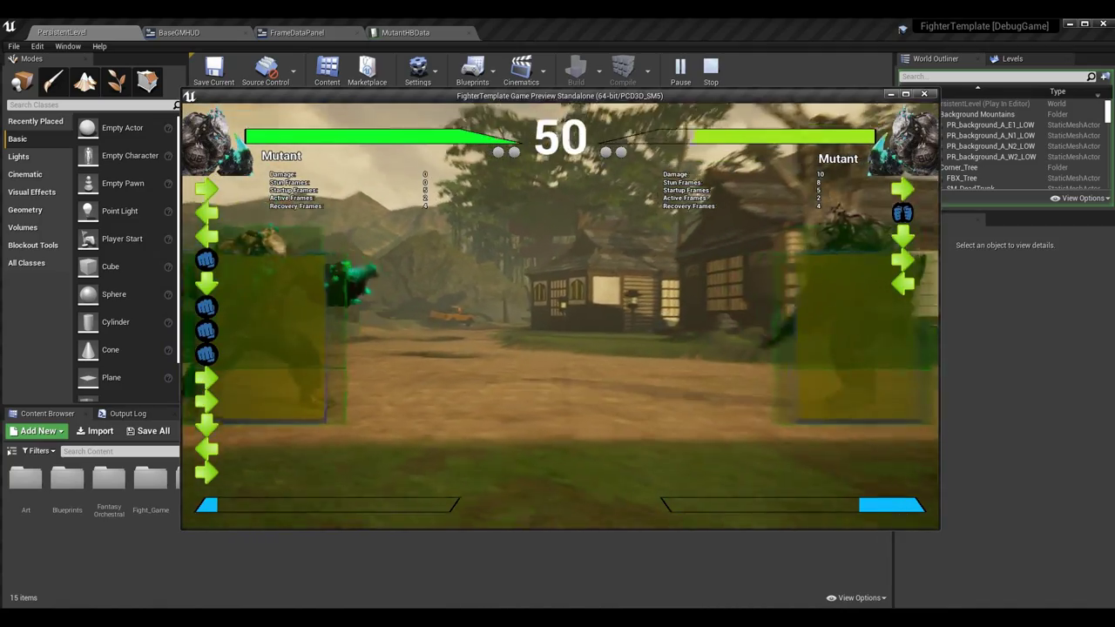
pyautogui.press('a')
pyautogui.press('Right')
pyautogui.press('d')
pyautogui.press('Left')
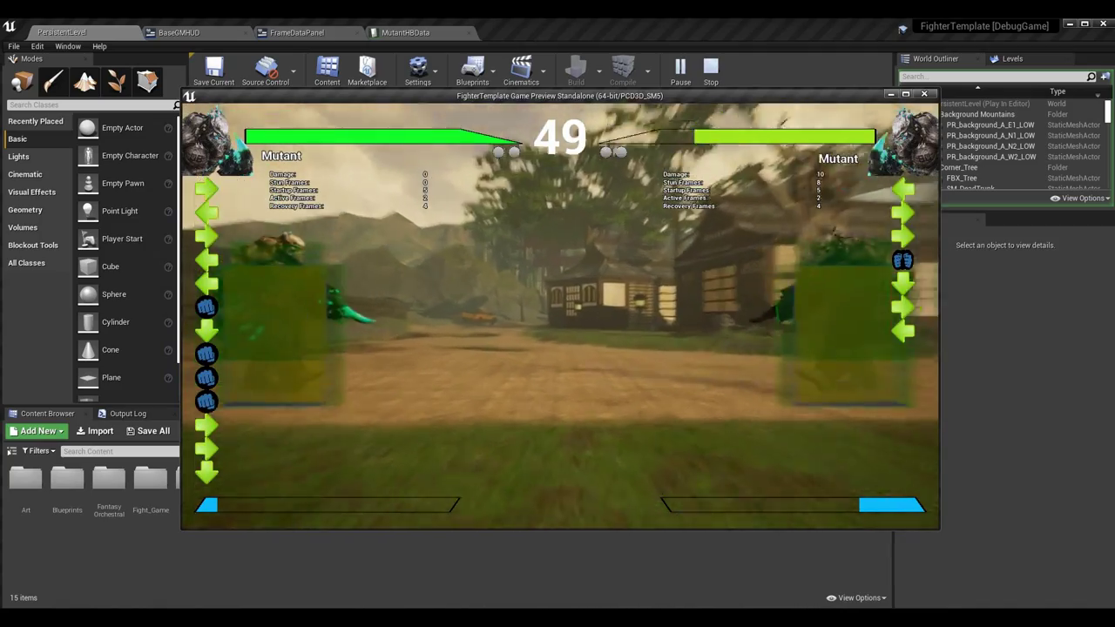
pyautogui.press('s')
pyautogui.press('a')
pyautogui.press('Right')
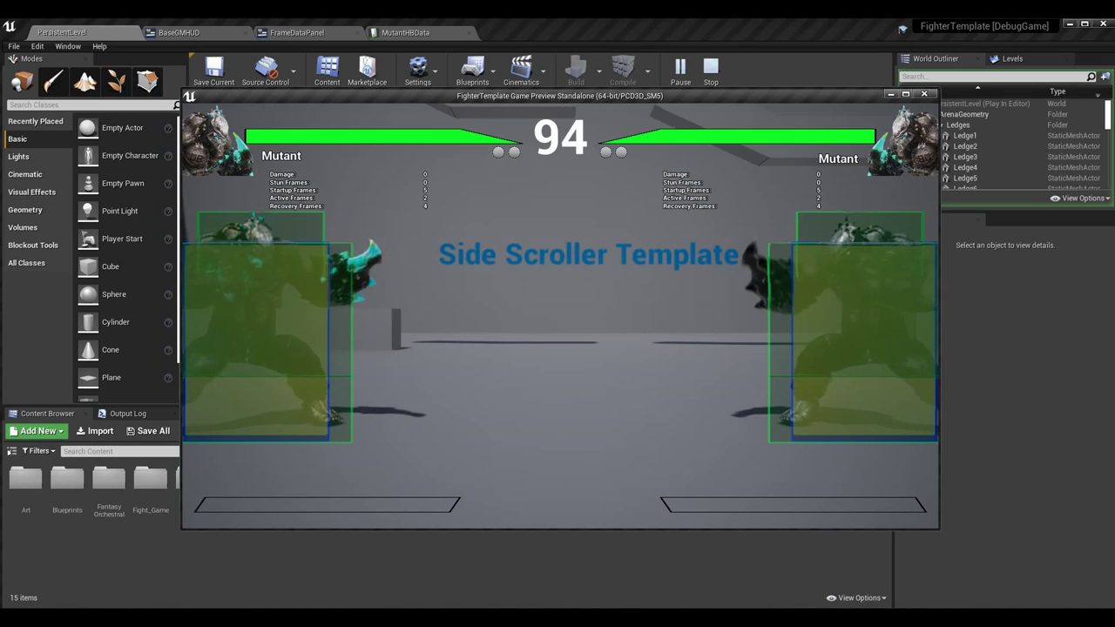
# - On the Side Scroller Template stage, walk the first Mutant up to the opponent, away, and back into close range
pyautogui.press('d')
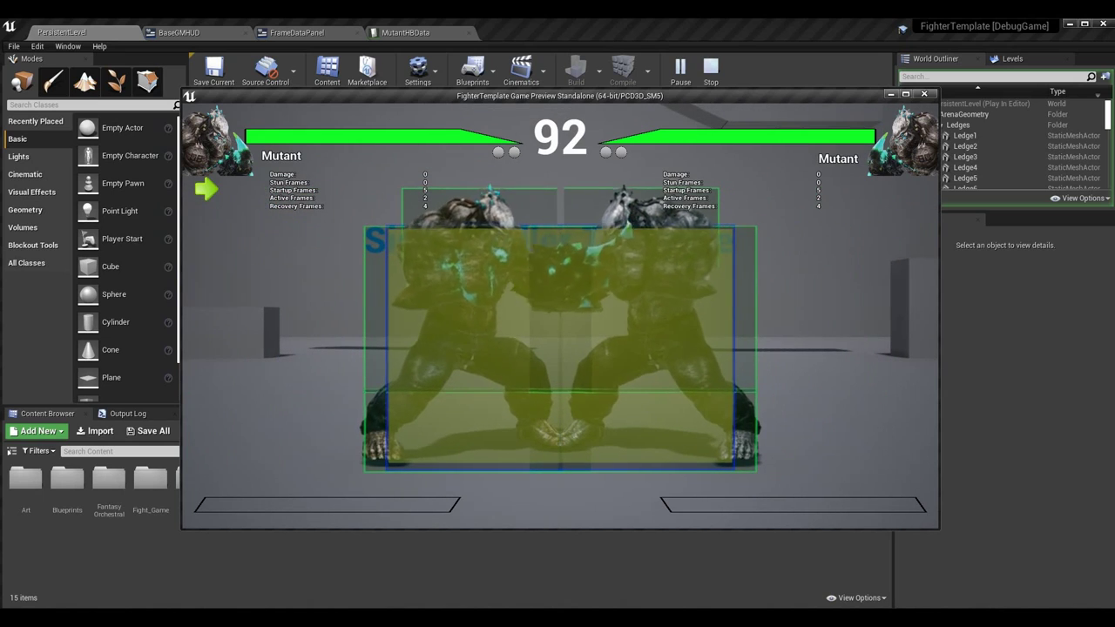
pyautogui.press('a')
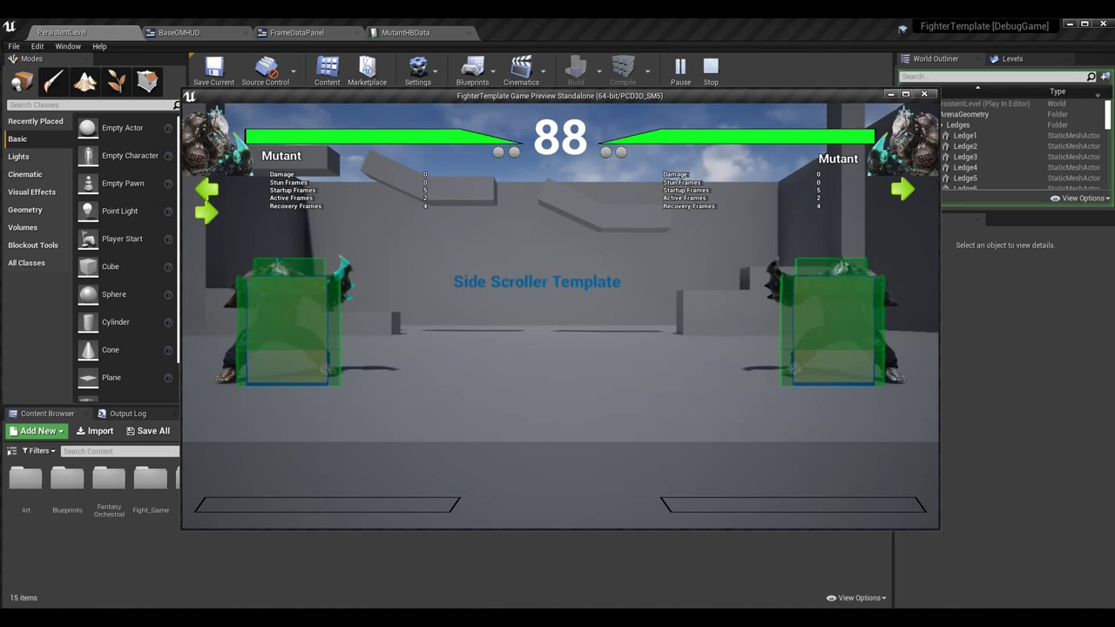
pyautogui.press('d')
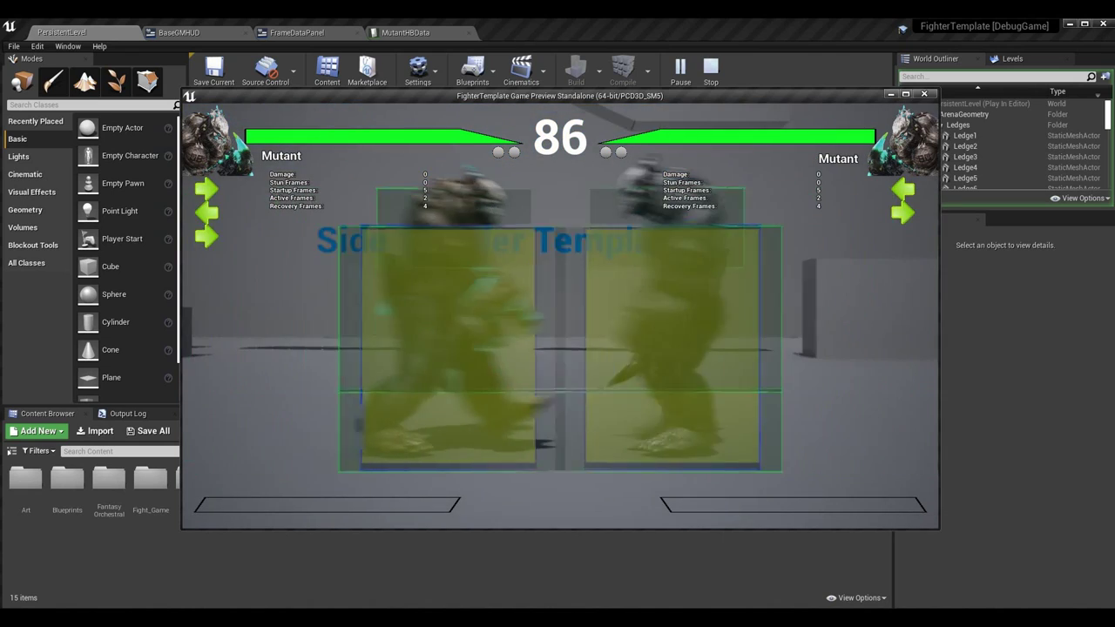
# - Test a standing punch and crouching punches on the opposing Mutant, retreating and closing in between attacks
pyautogui.press('j')
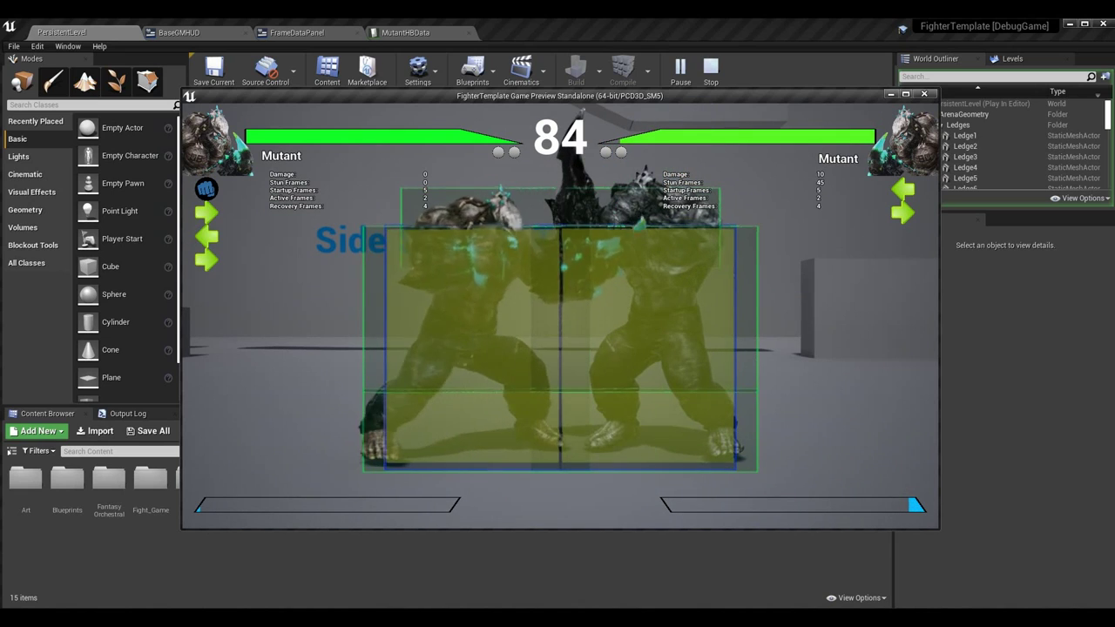
pyautogui.press('s')
pyautogui.press('j')
pyautogui.press('a')
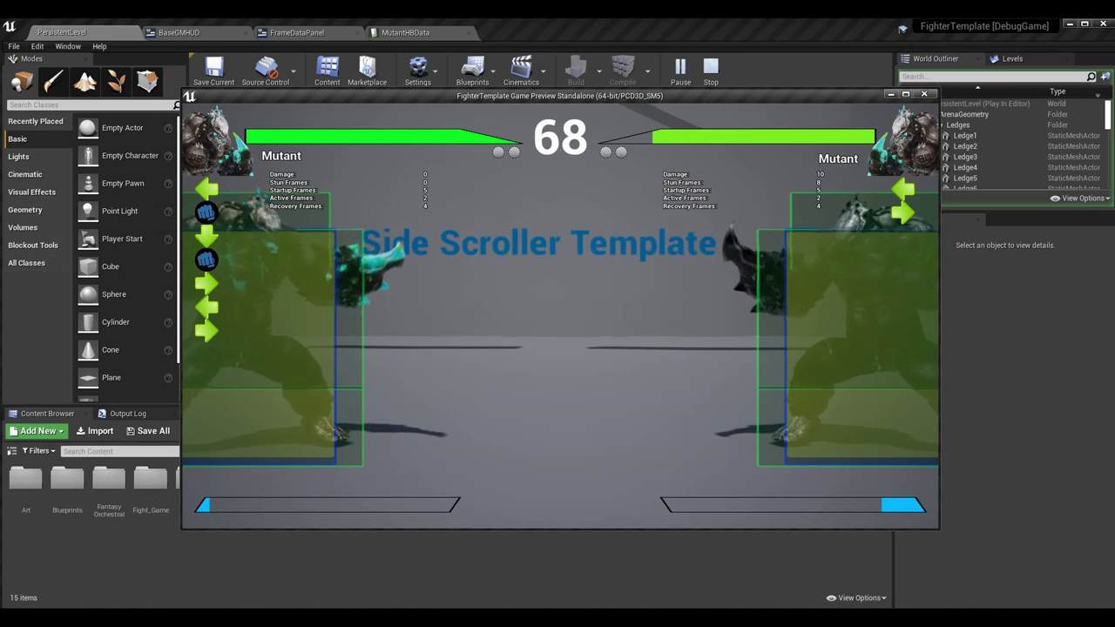
pyautogui.press('d')
pyautogui.press('s')
pyautogui.press('j')
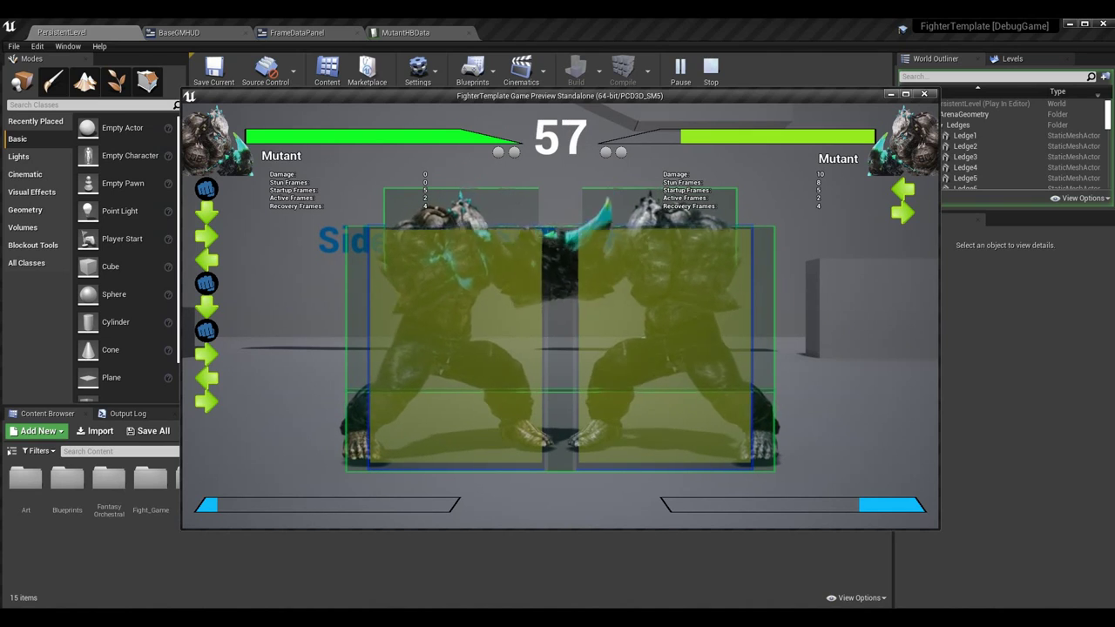
# - Back the first Mutant away and perform the back-forward special attack on the opponent from a distance
pyautogui.press('a')
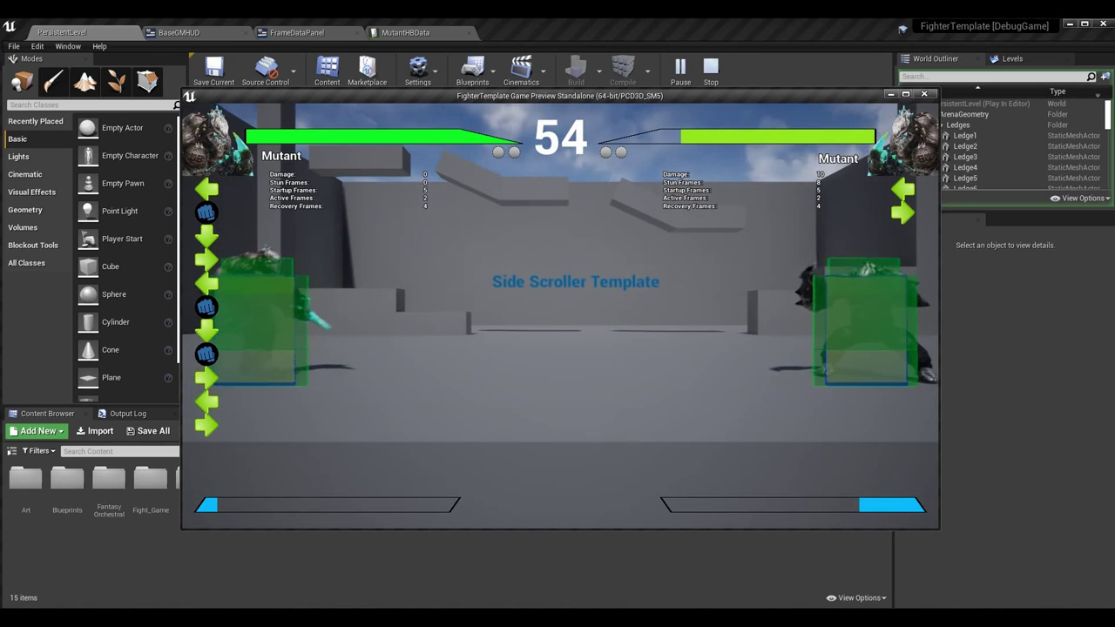
pyautogui.press('d')
pyautogui.press('k')
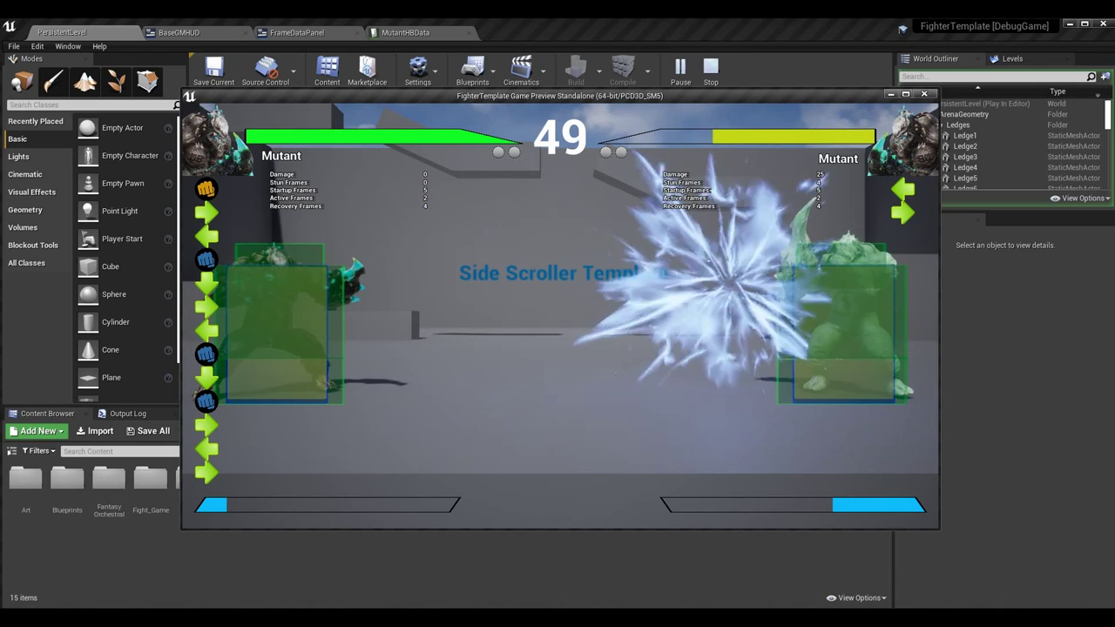
# - Close in on the opponent, step back, and perform the back, down, punch, forward, punch sequence
pyautogui.press('d')
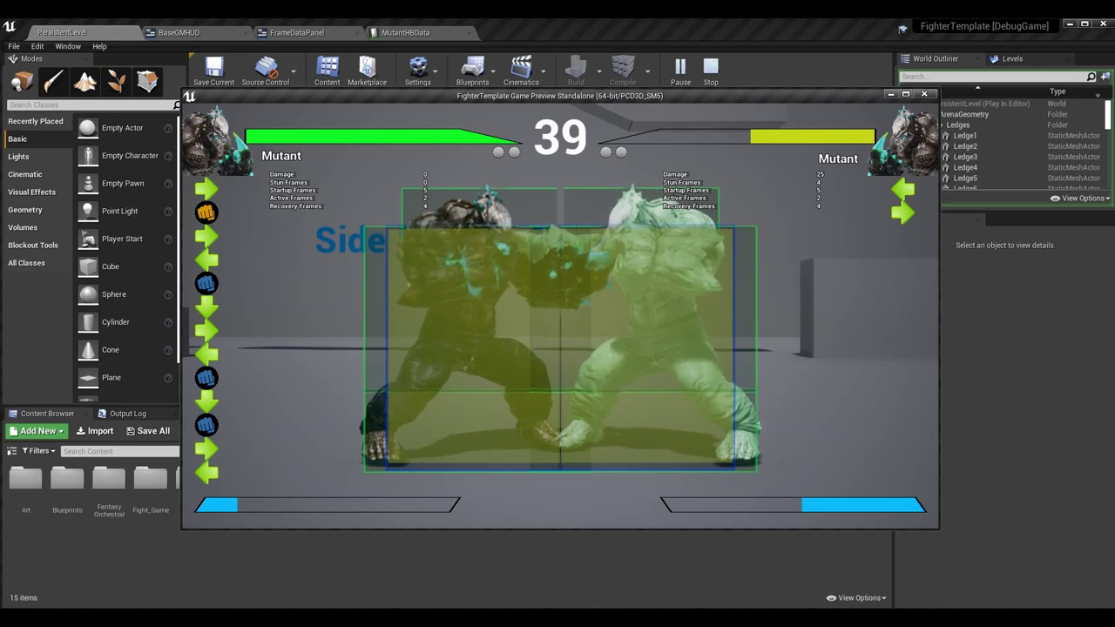
pyautogui.press('a')
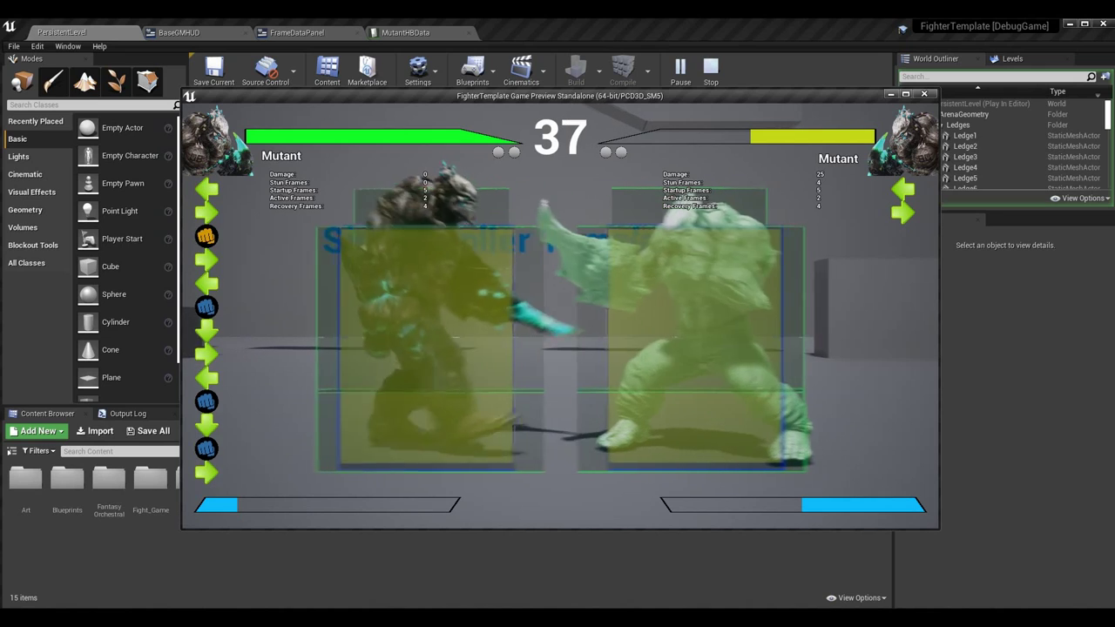
pyautogui.press('s')
pyautogui.press('j')
pyautogui.press('d')
pyautogui.press('j')
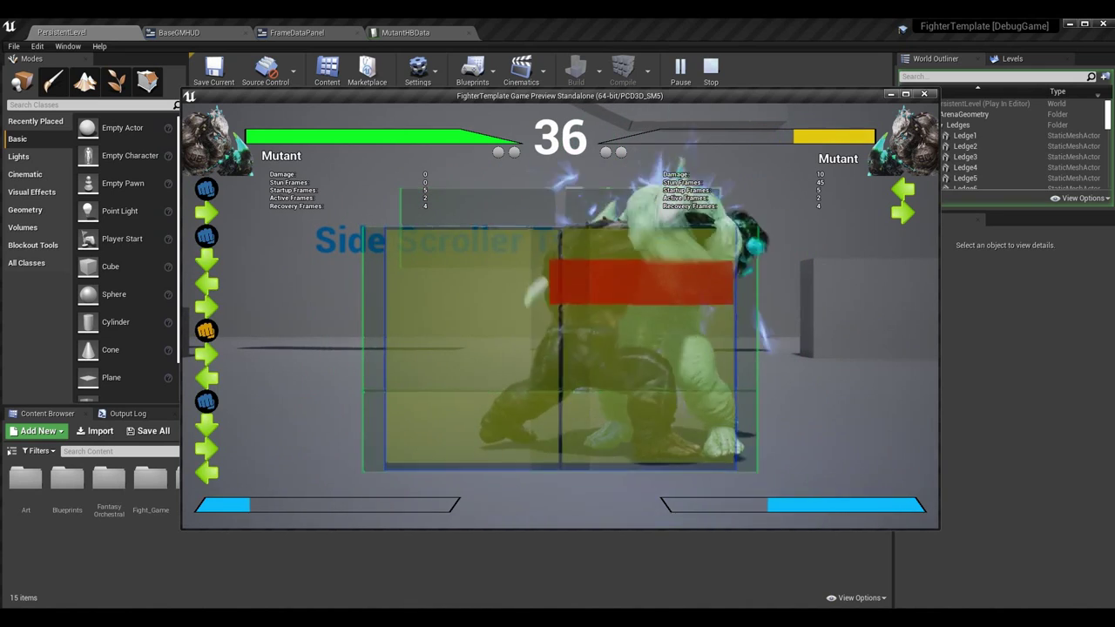